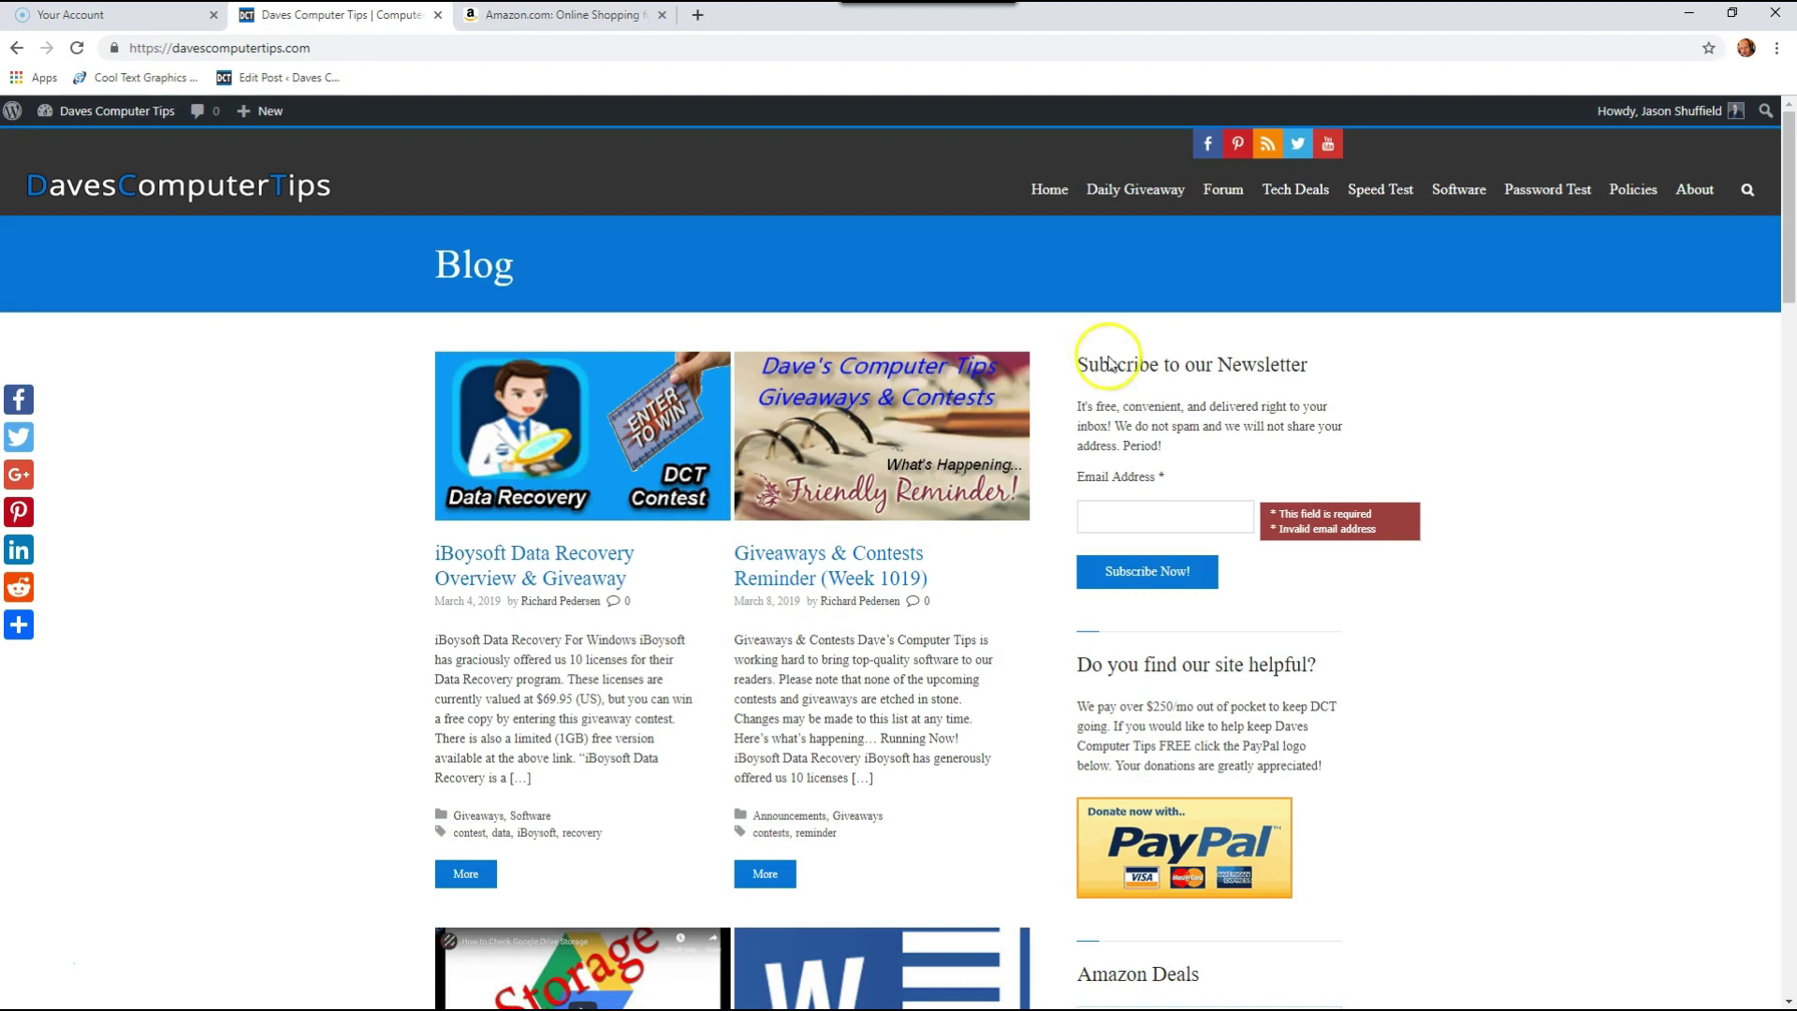
Go to the Amazon homepage and open Your Account from the Account & Lists menu.
left_click(543, 17)
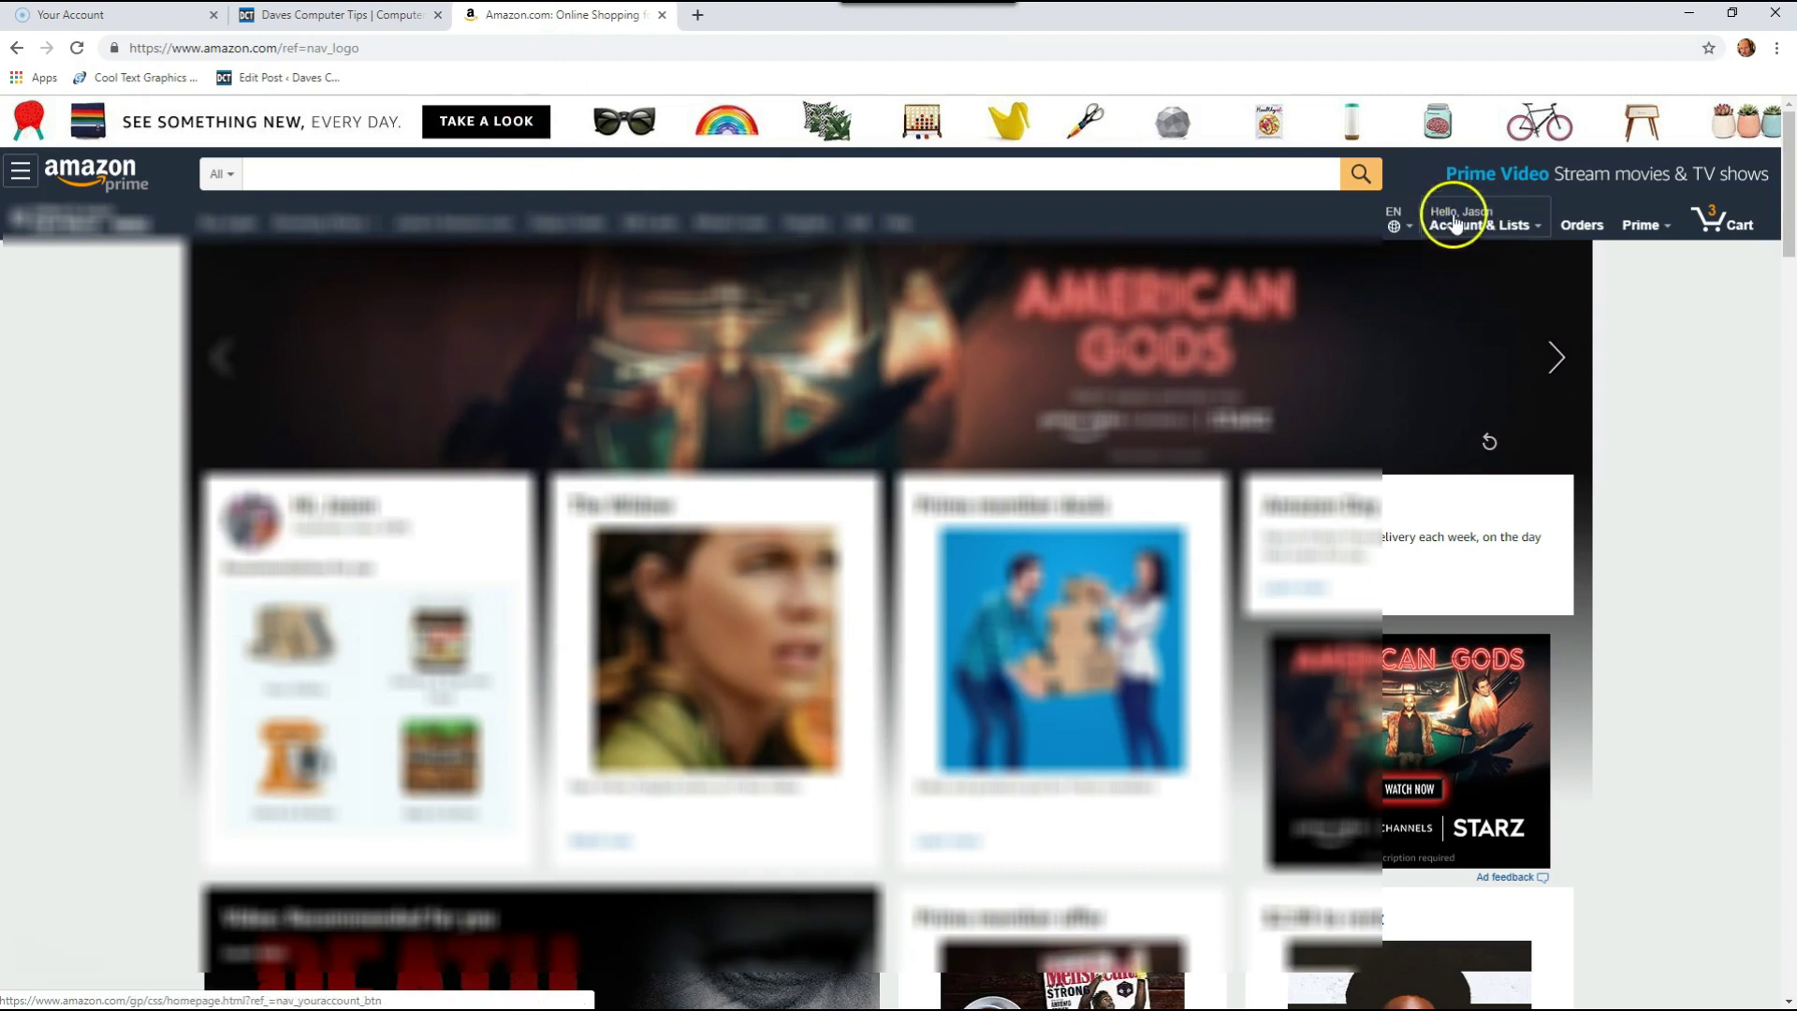
mouse_move(1479, 224)
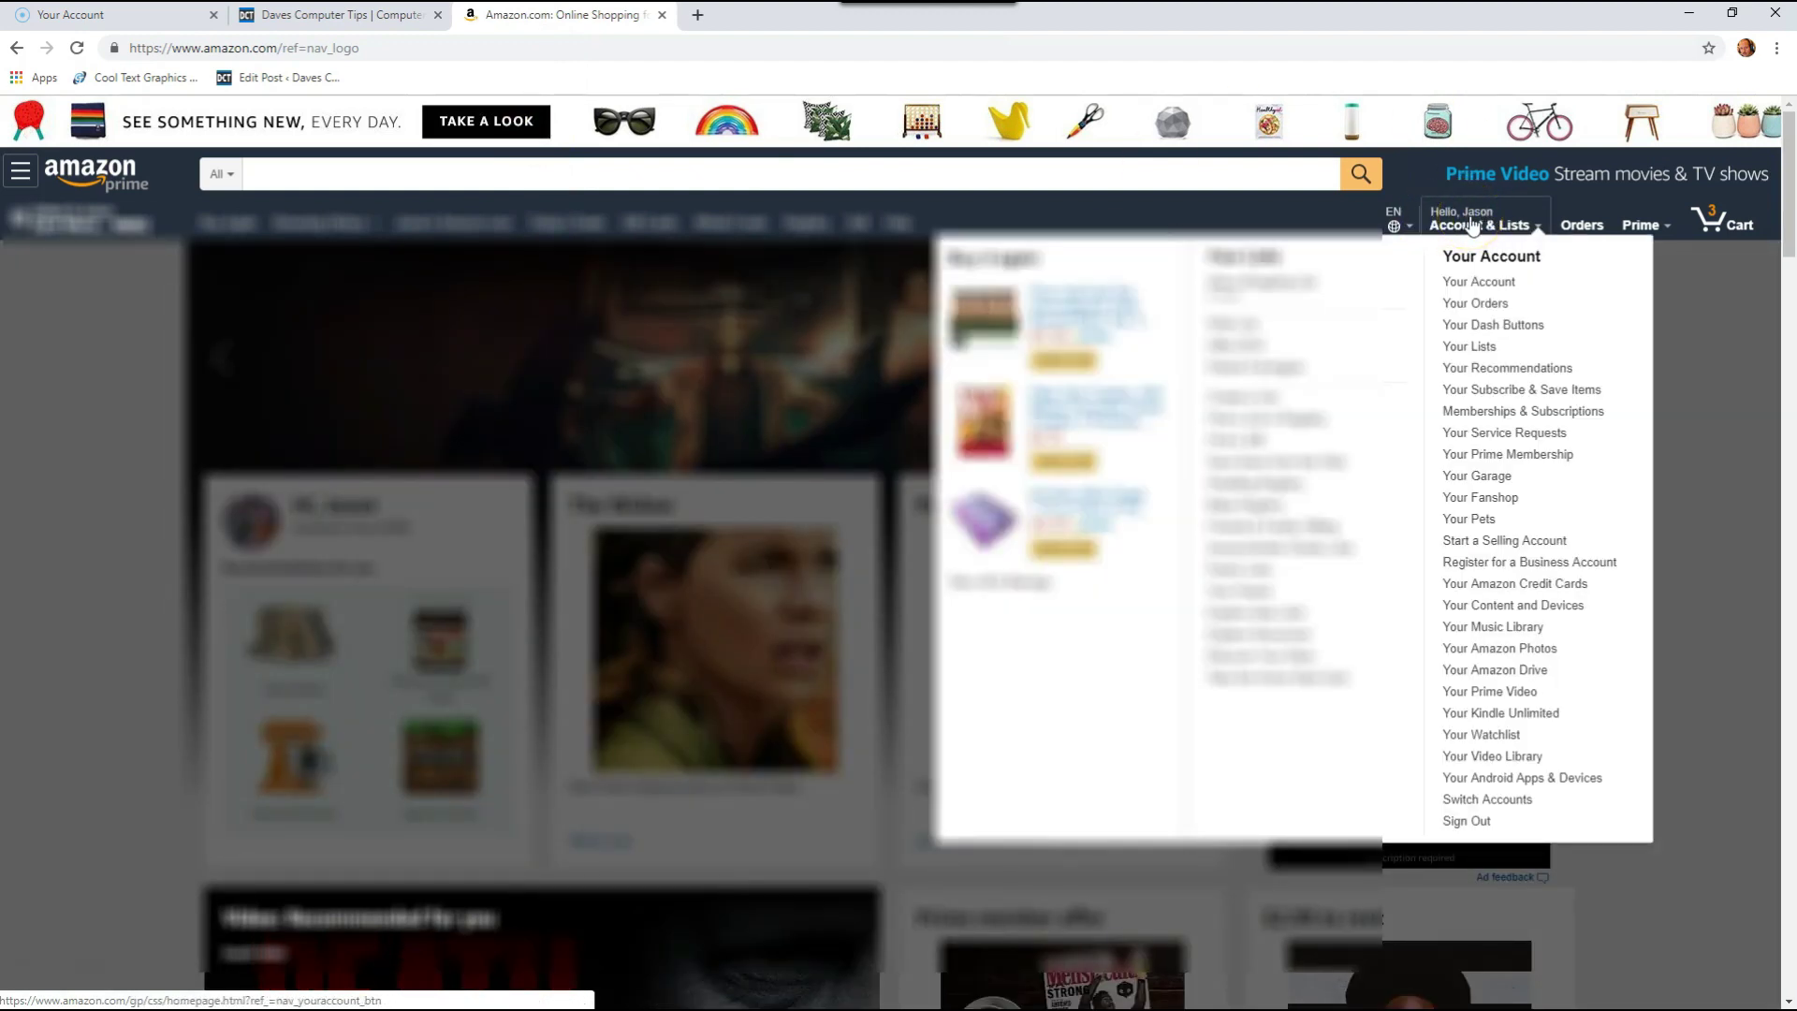
left_click(1482, 226)
left_click(1485, 286)
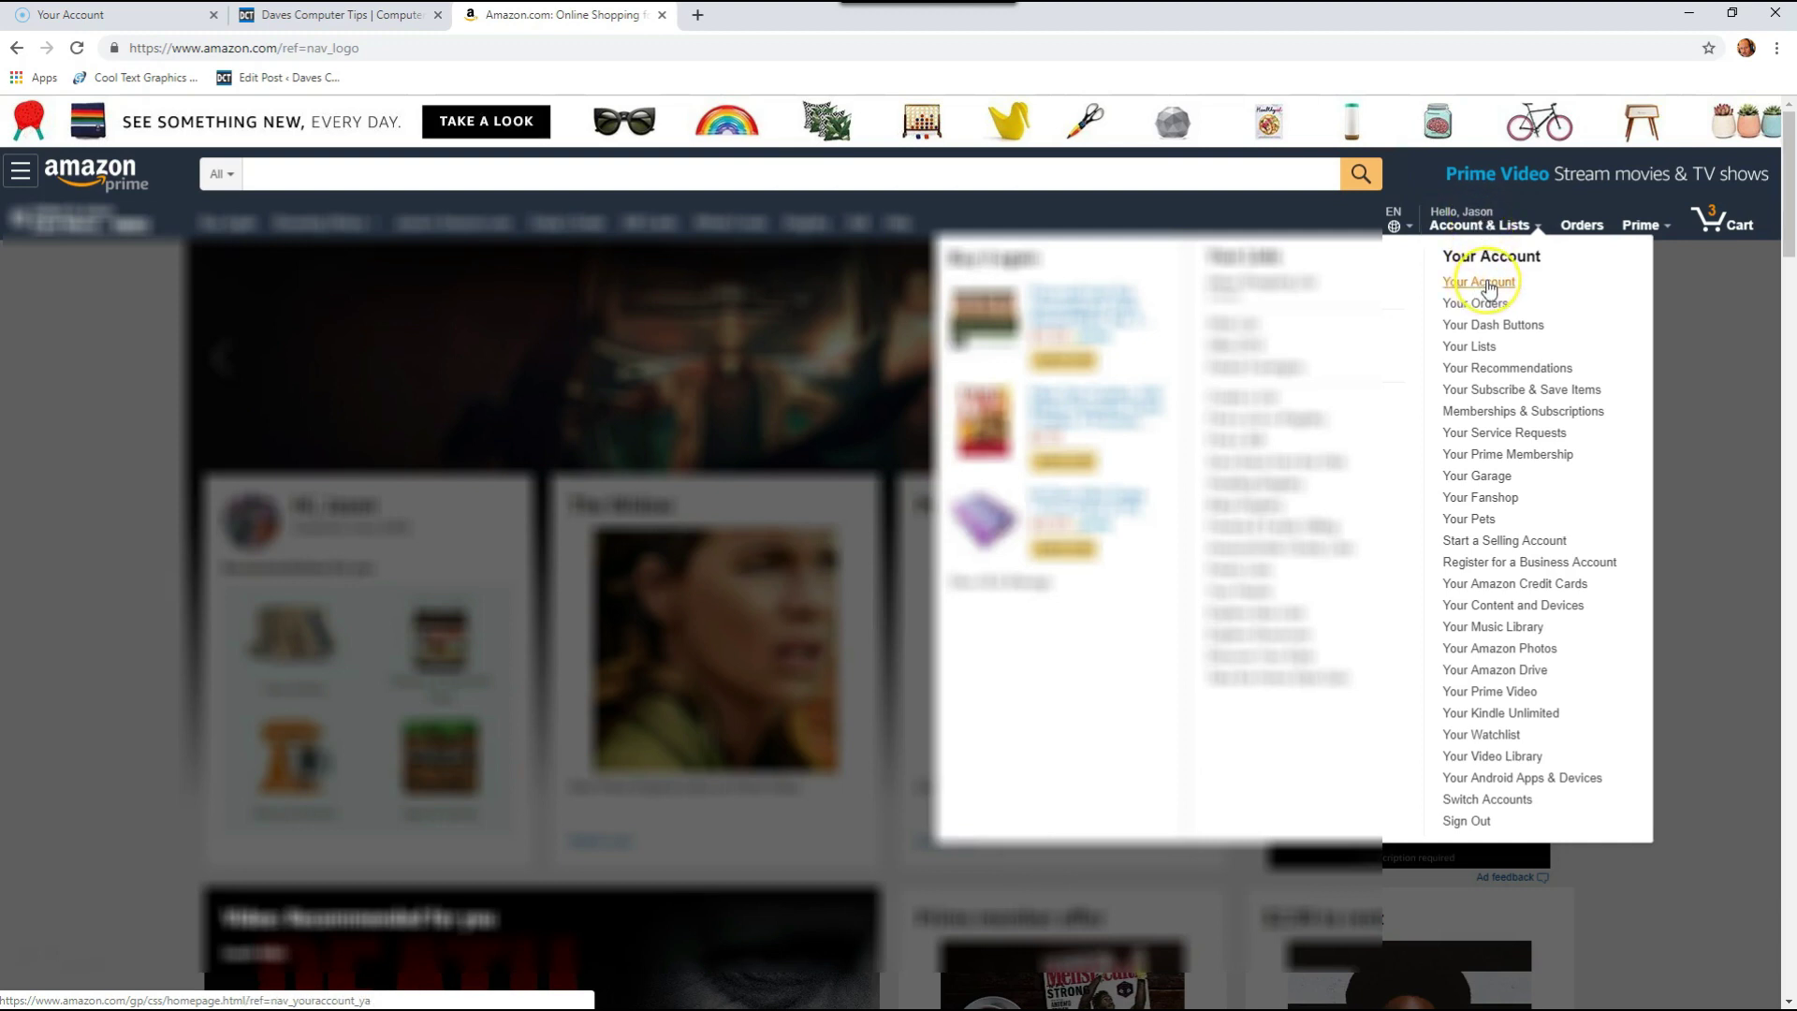
left_click(1482, 218)
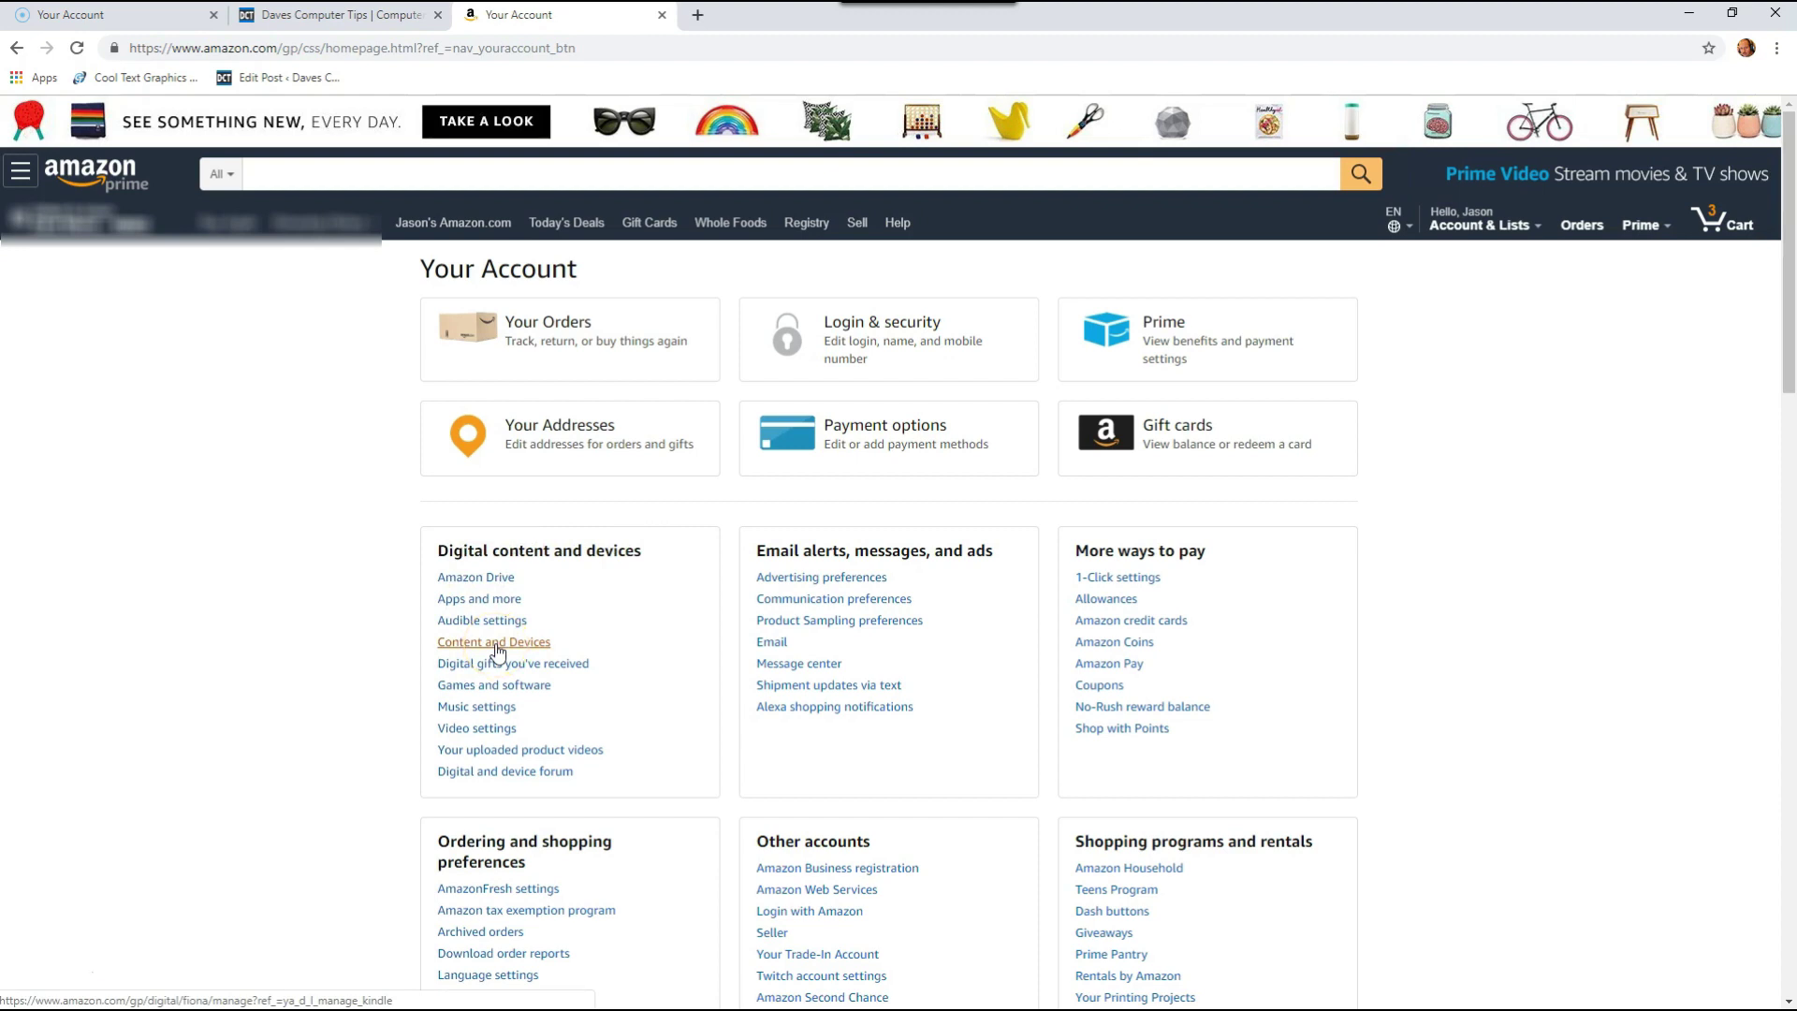
Open Content and Devices and show the Devices tab listing all 15 devices.
left_click(496, 649)
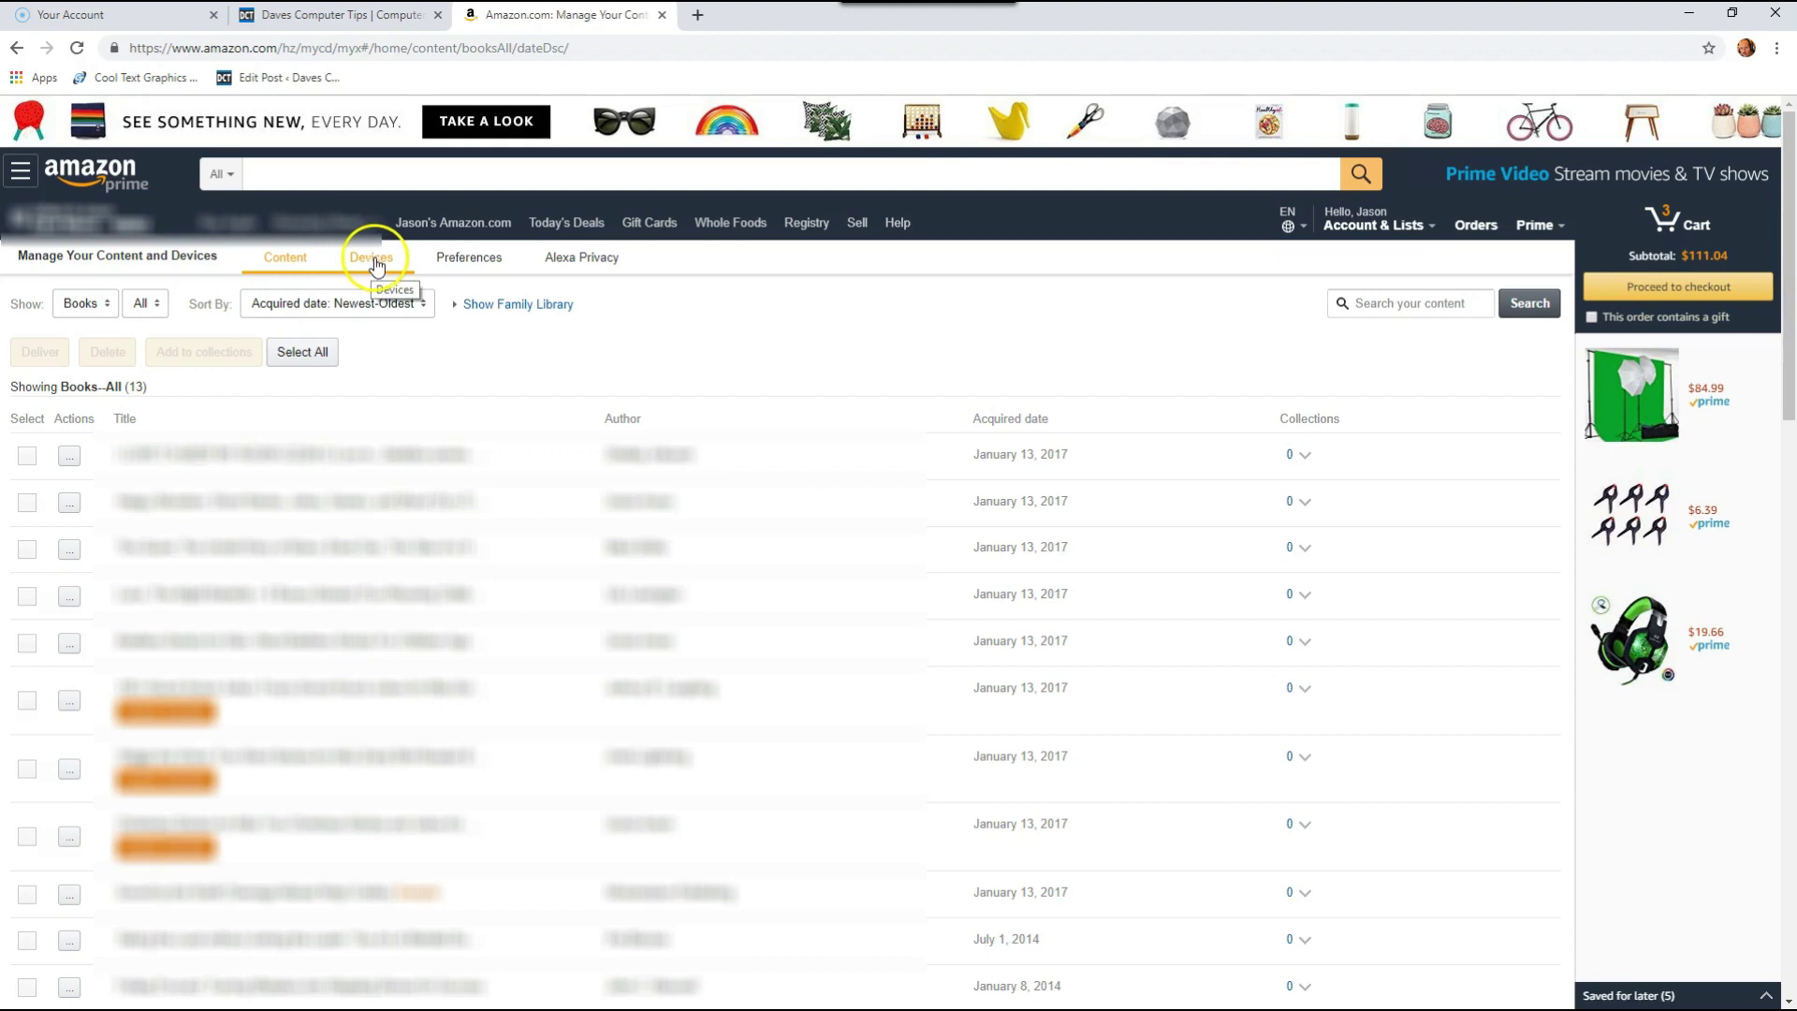
left_click(375, 259)
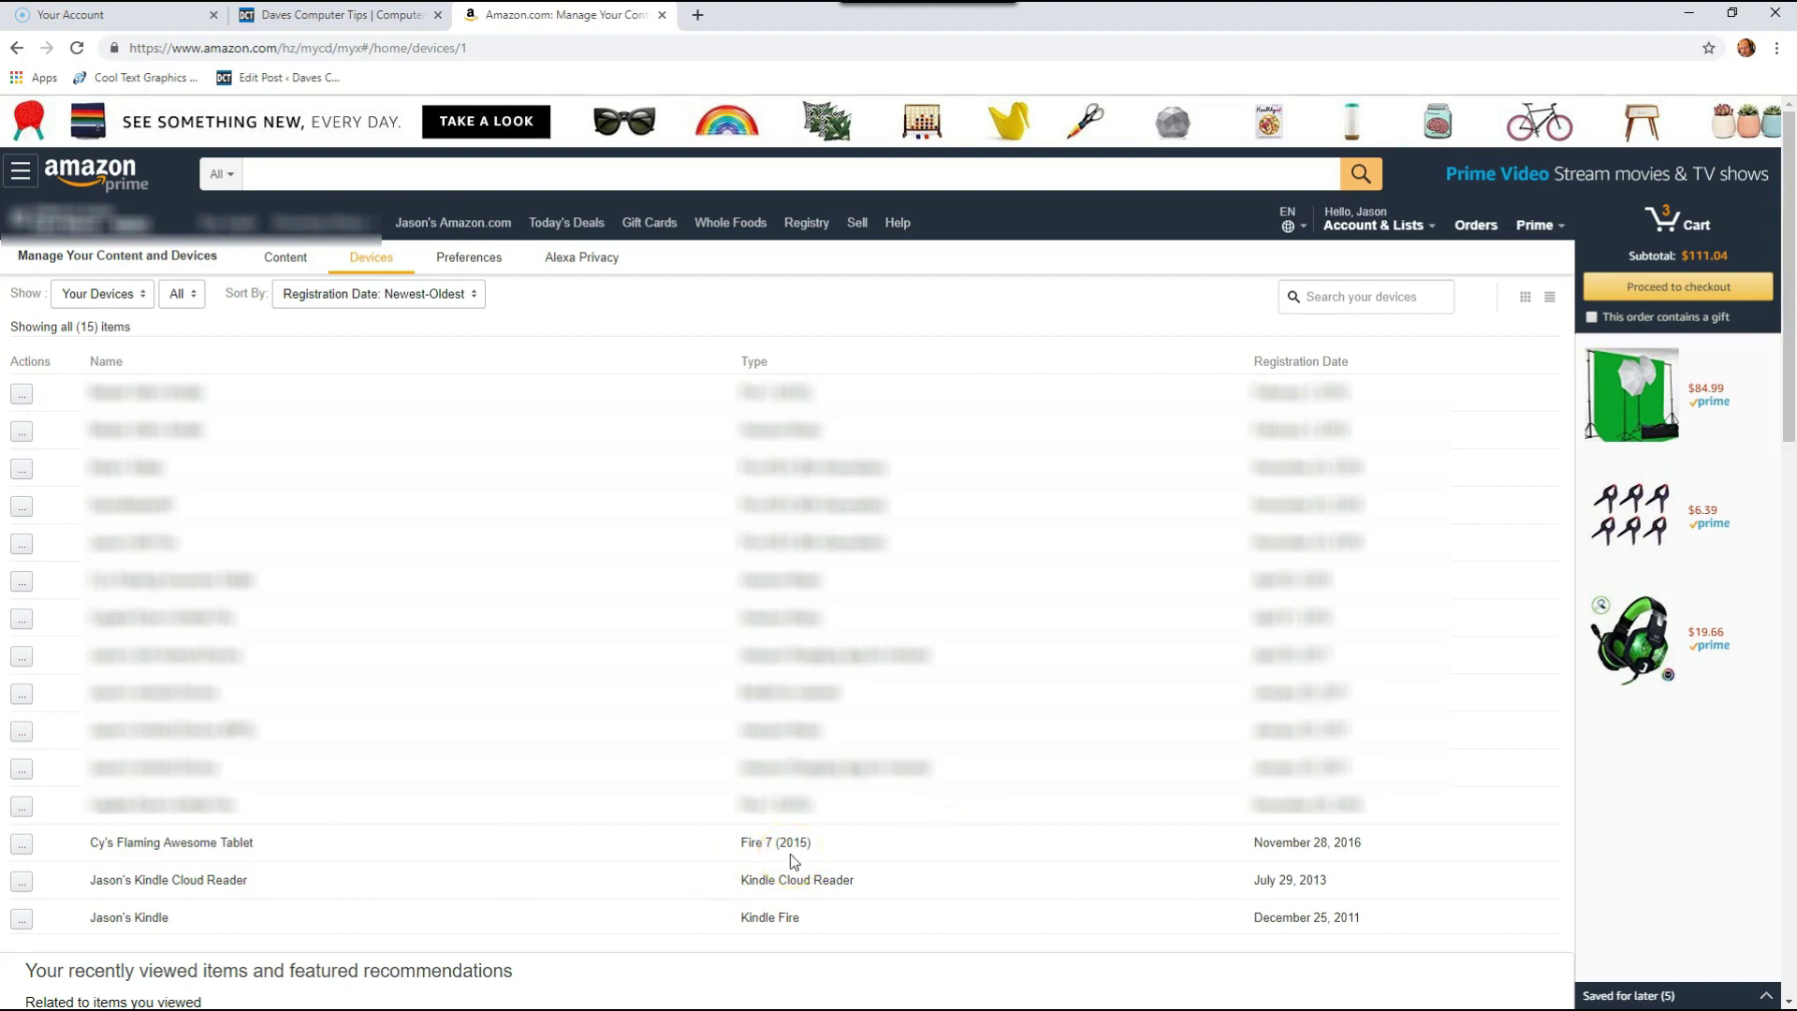
Deregister Cy's Flaming Awesome Tablet (Fire 7, 2015) and confirm the deregistration.
left_click(23, 851)
left_click(25, 849)
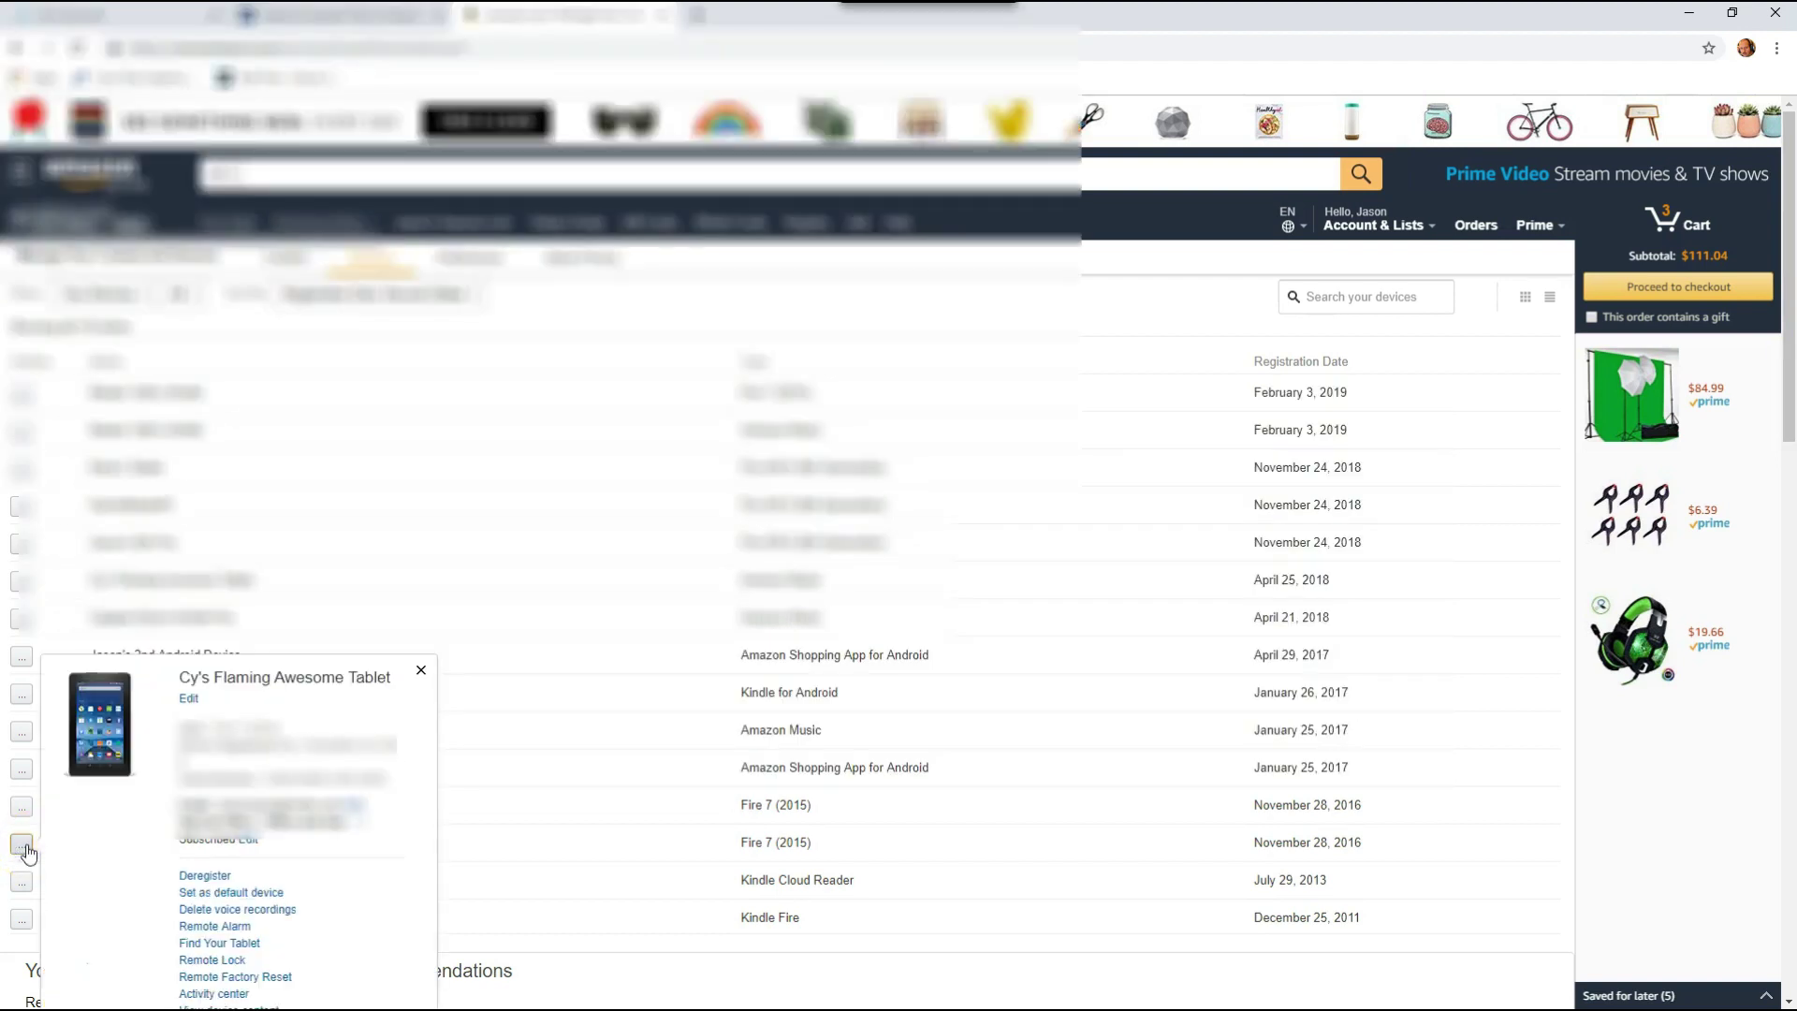
scroll(286, 712, "down", 1)
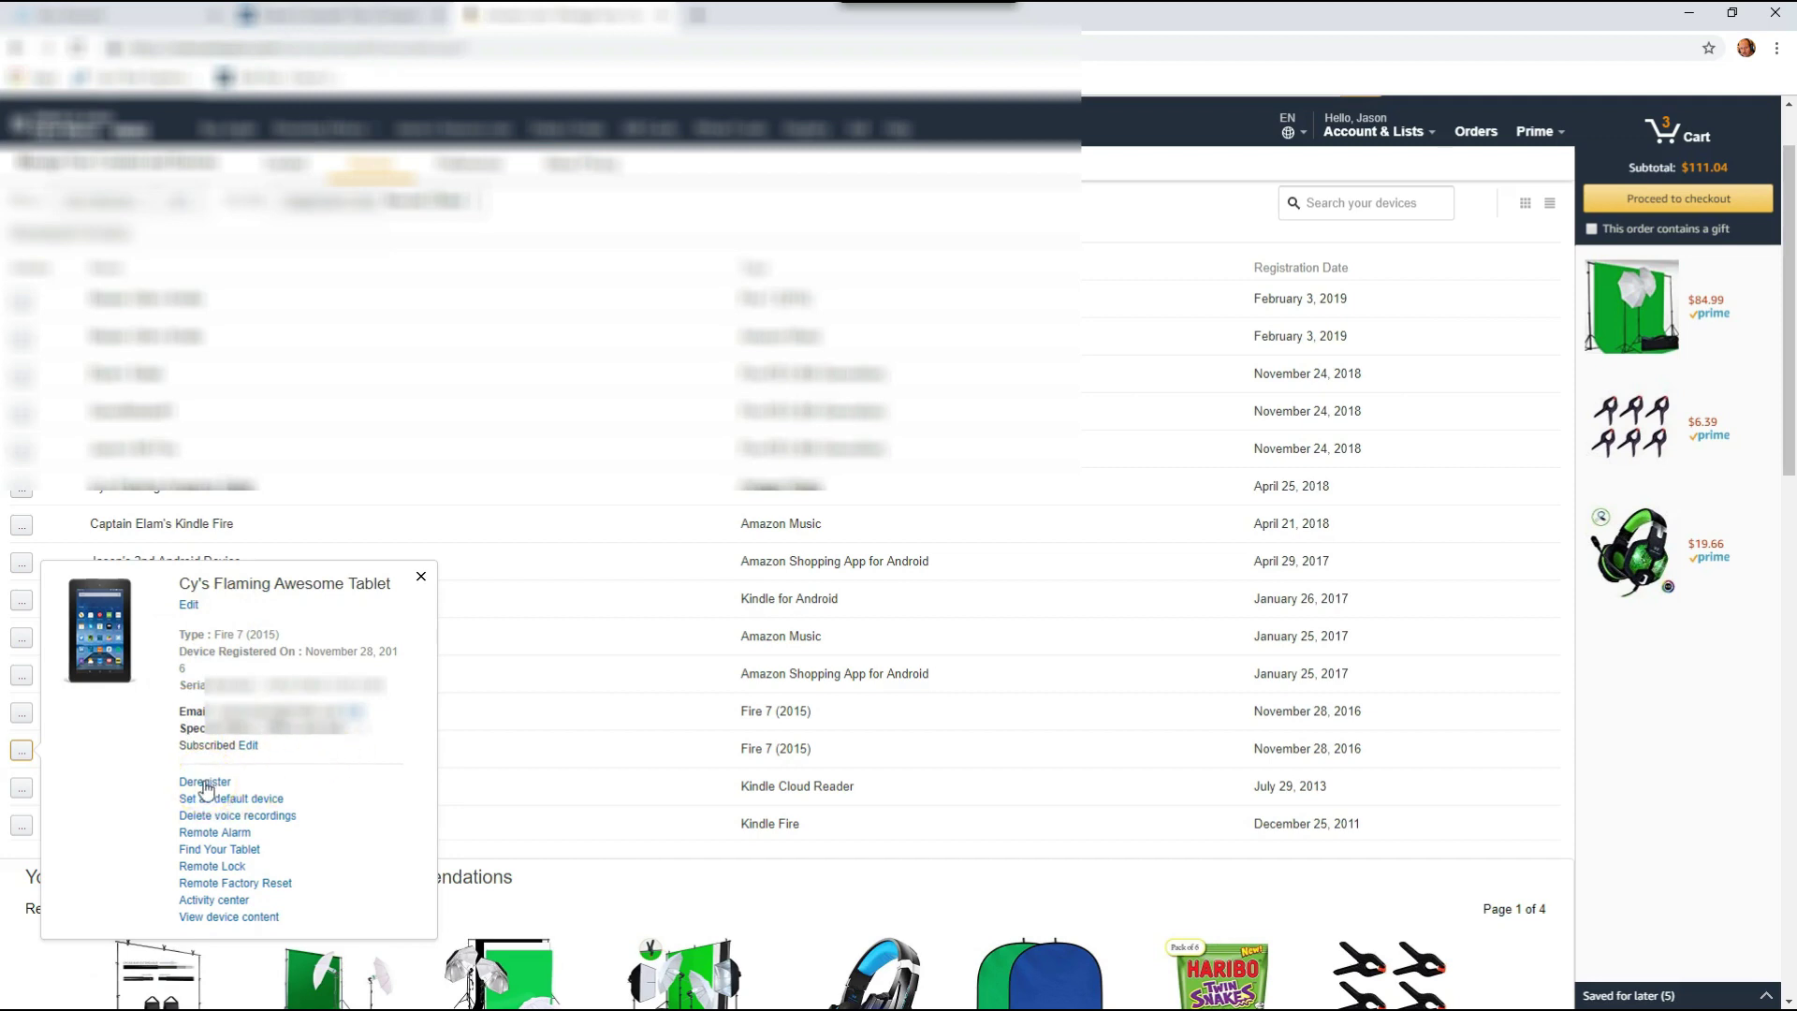
left_click(204, 783)
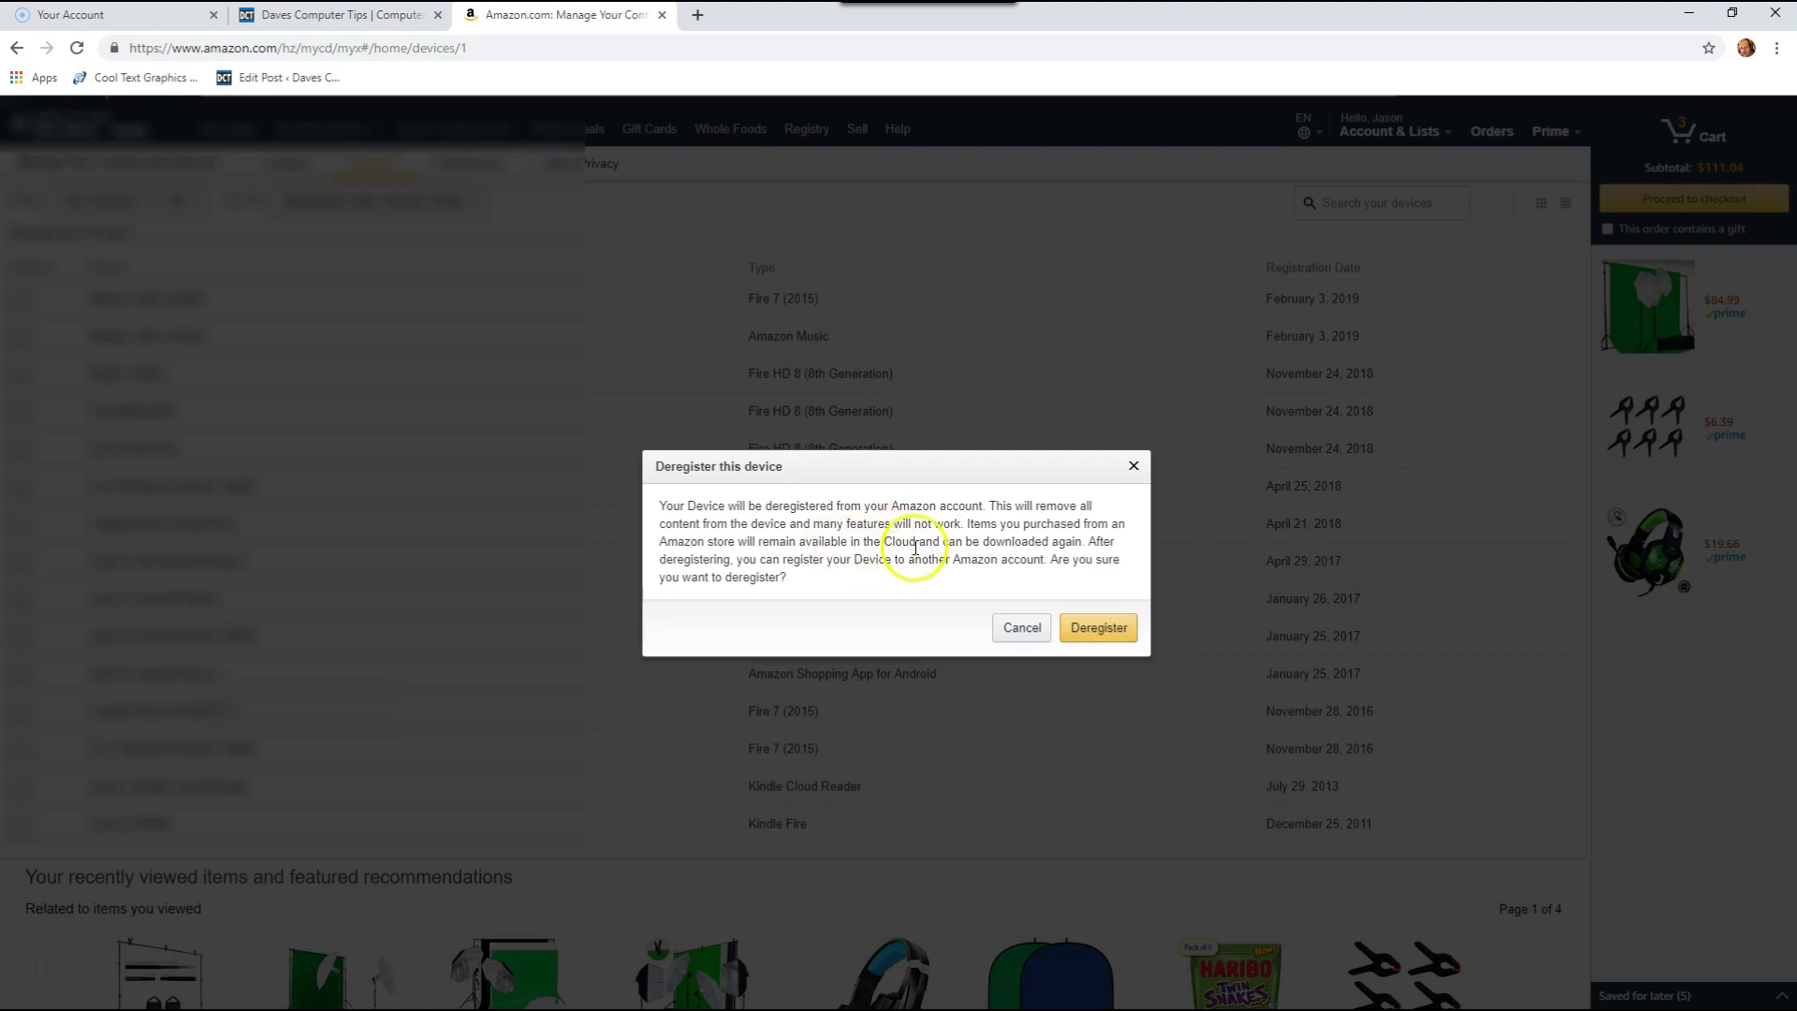
left_click(1100, 630)
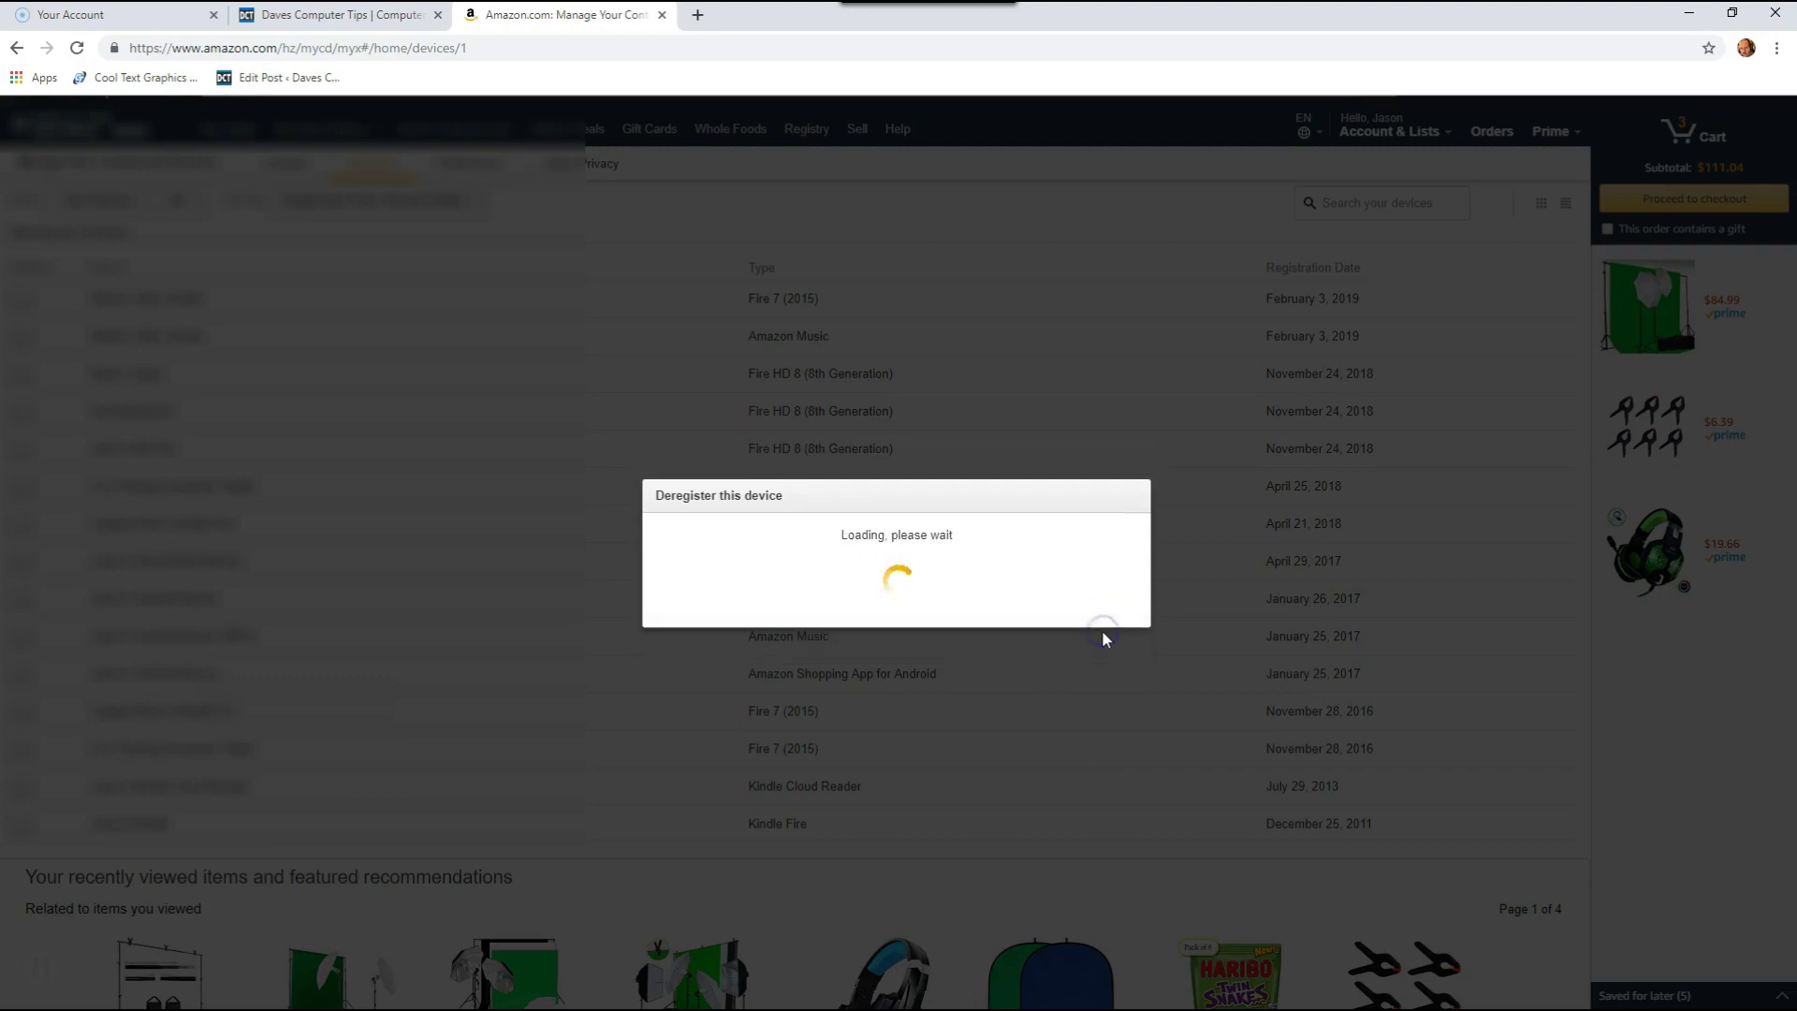